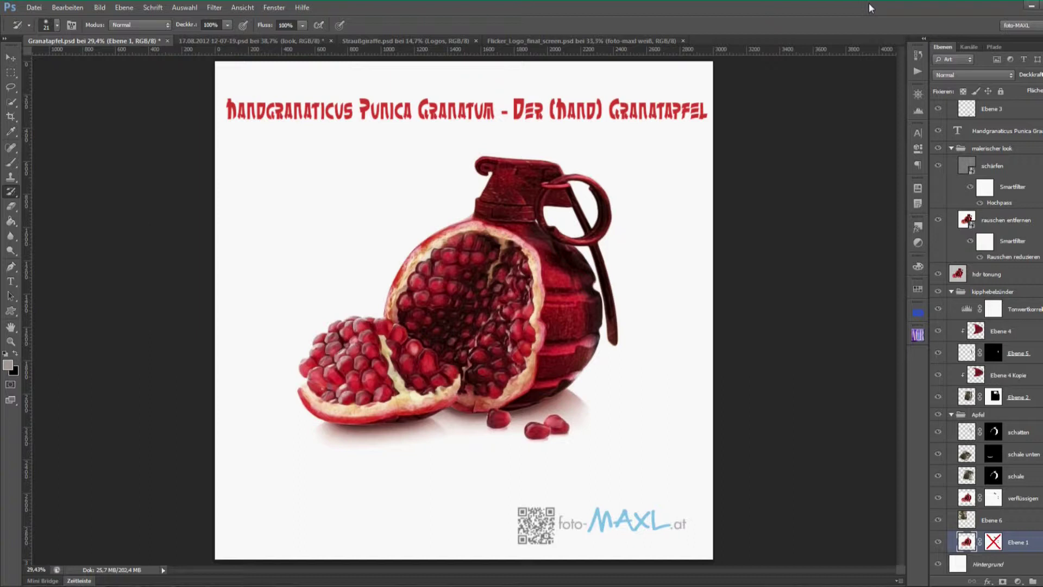
Solo Ebene 1, then show the schale and schale unten shell layers with schatten hidden
left_click(938, 542, "alt")
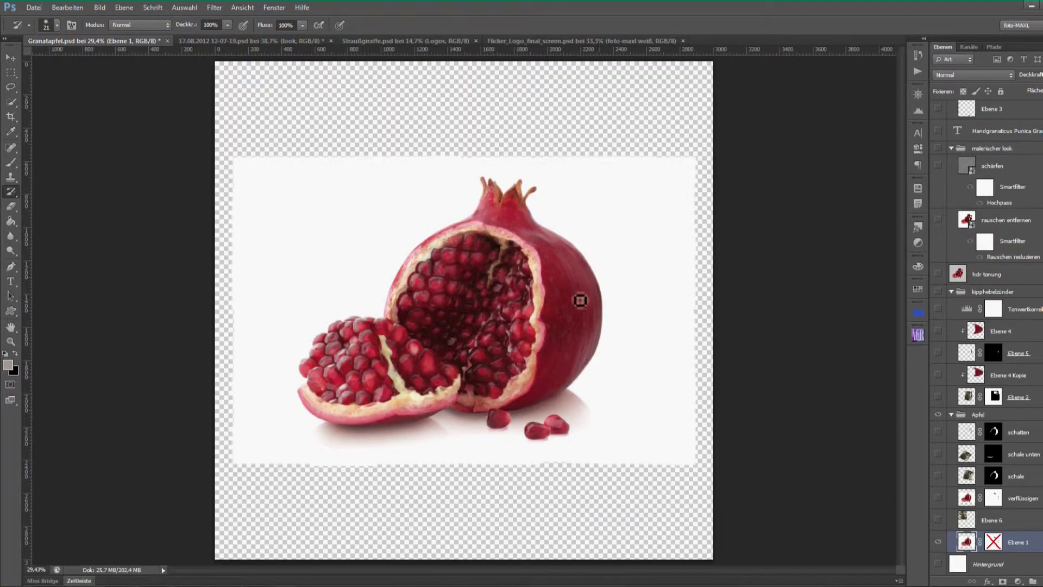
left_click(938, 520)
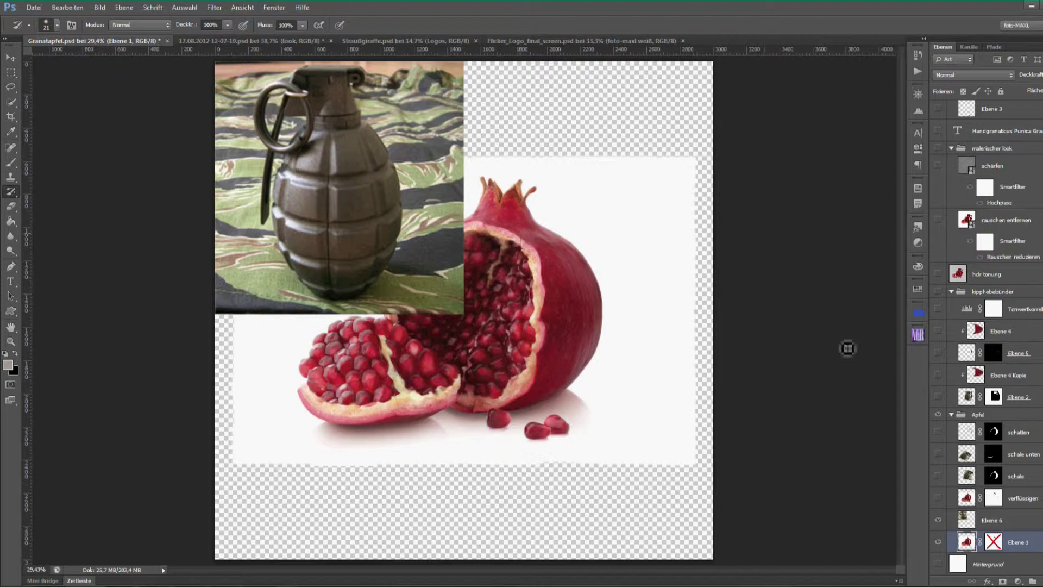
left_click(938, 521)
left_click_drag(940, 476, 938, 432)
left_click(938, 454)
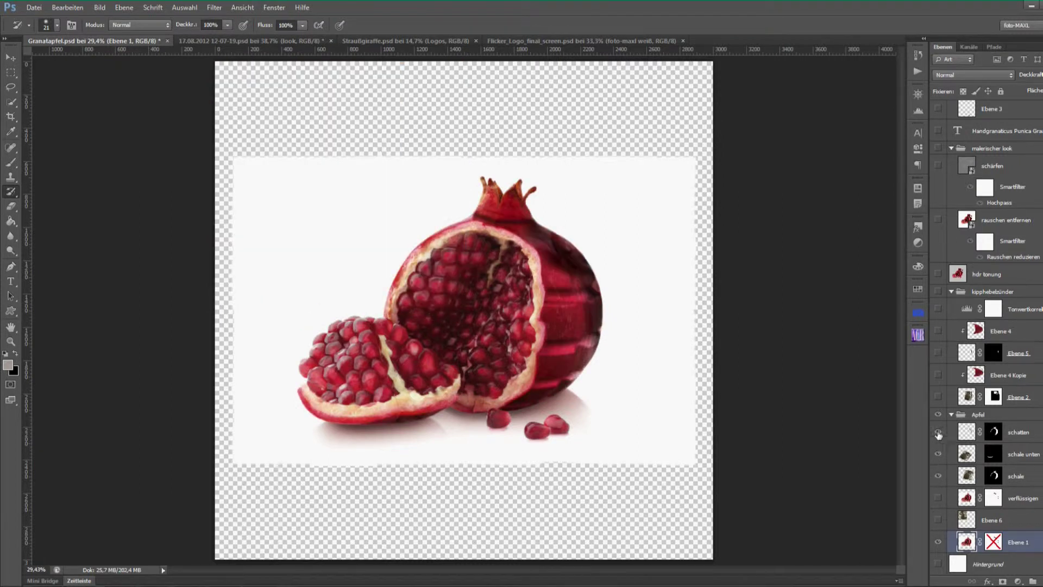
left_click(939, 434)
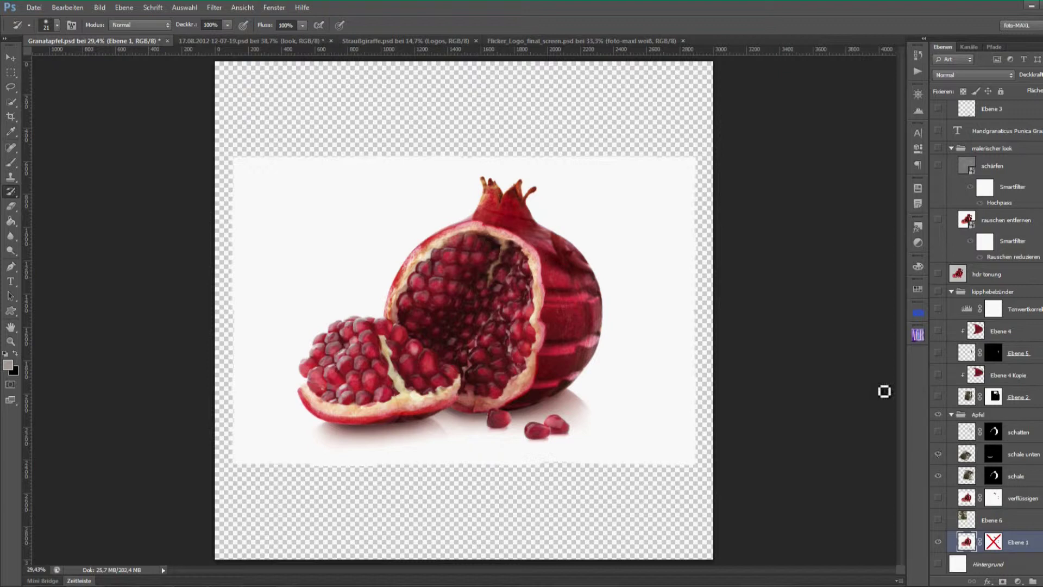
Toggle the schale layer's mask off and back on, then view the striped rind at 100%
left_click(966, 476)
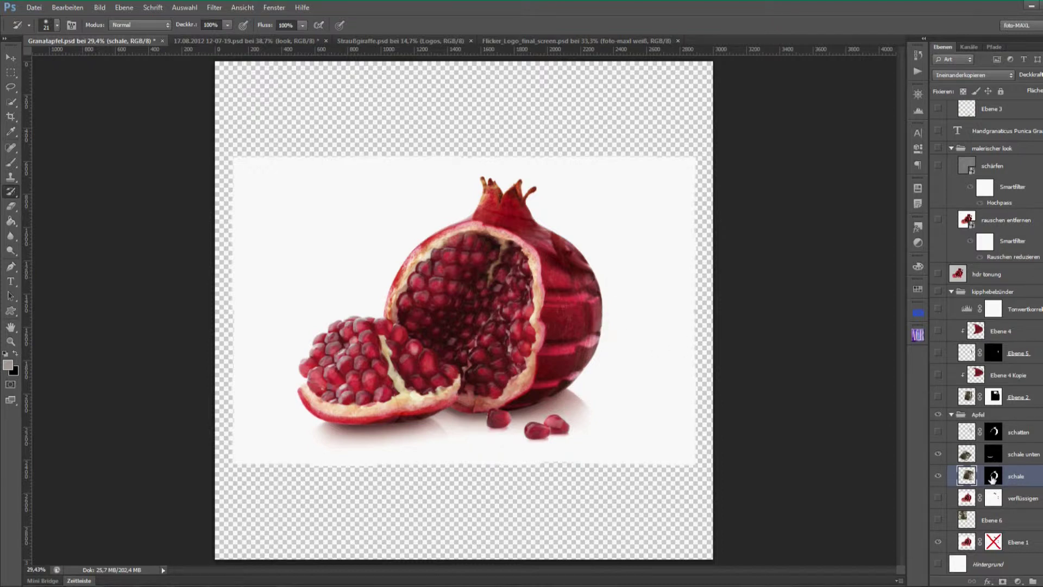
left_click(992, 477, "shift")
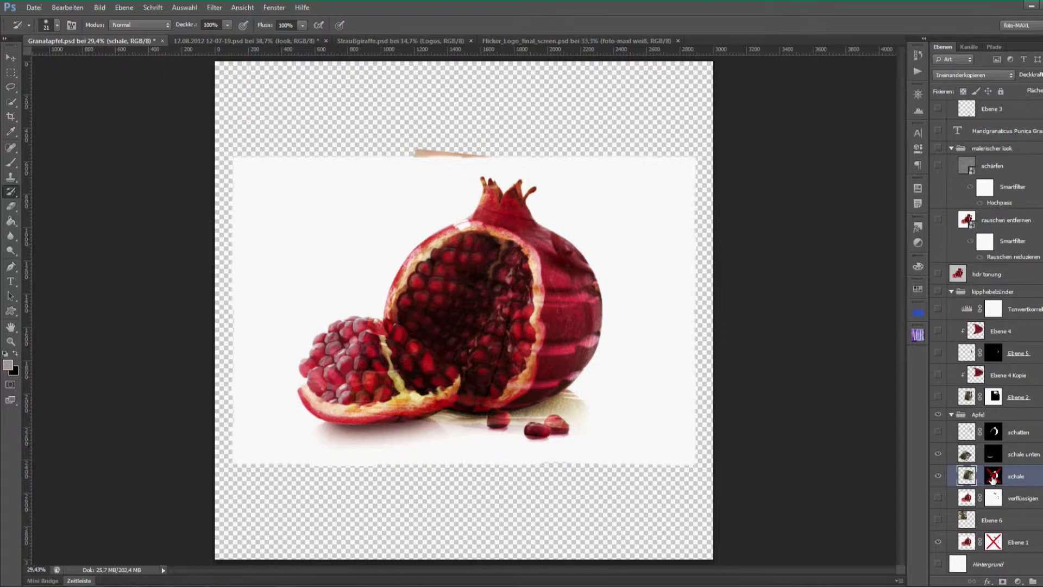
left_click(993, 478, "shift")
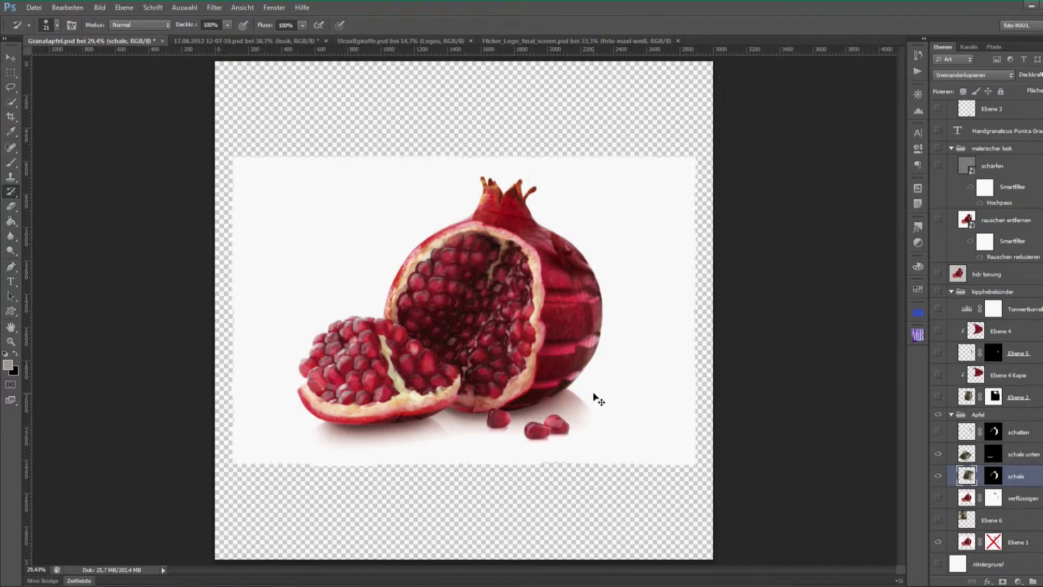
key("ctrl+1")
left_click_drag(670, 266, 523, 263)
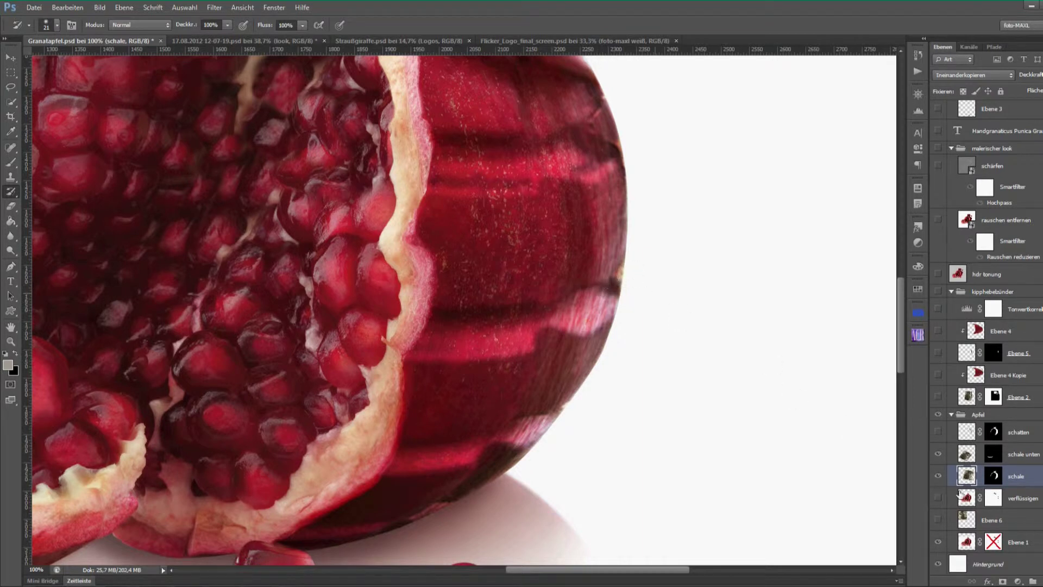
Re-enable Ebene 1's layer mask, check the cut-away crown, and fit the image on screen
left_click(966, 541)
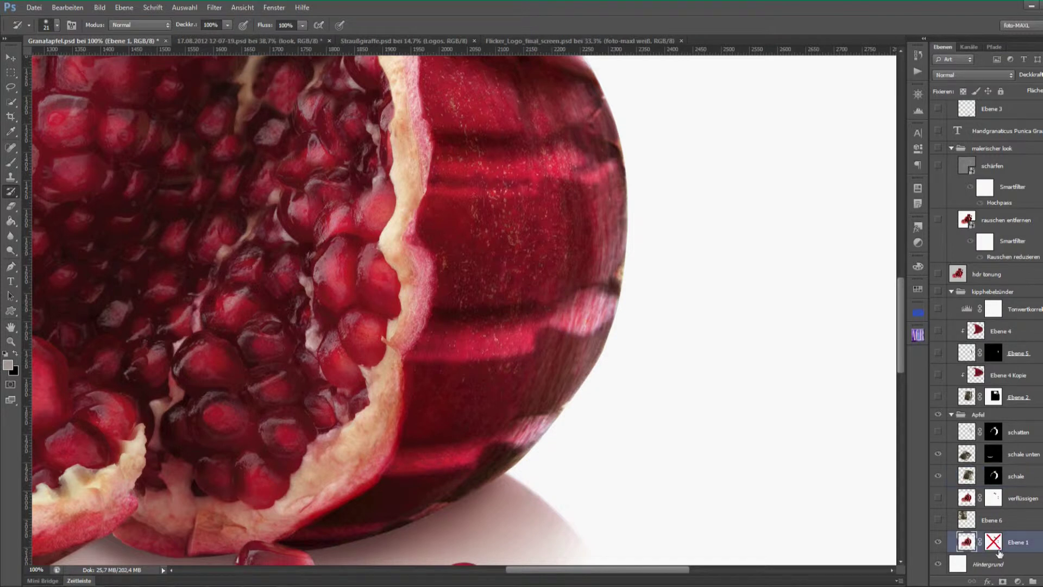
left_click(993, 543, "shift")
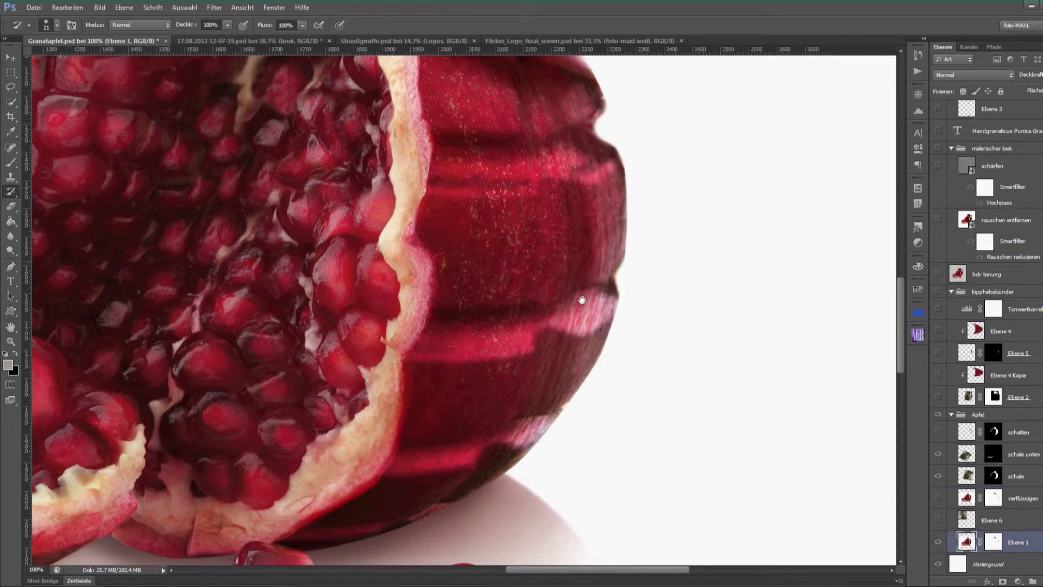
left_click_drag(645, 300, 673, 454)
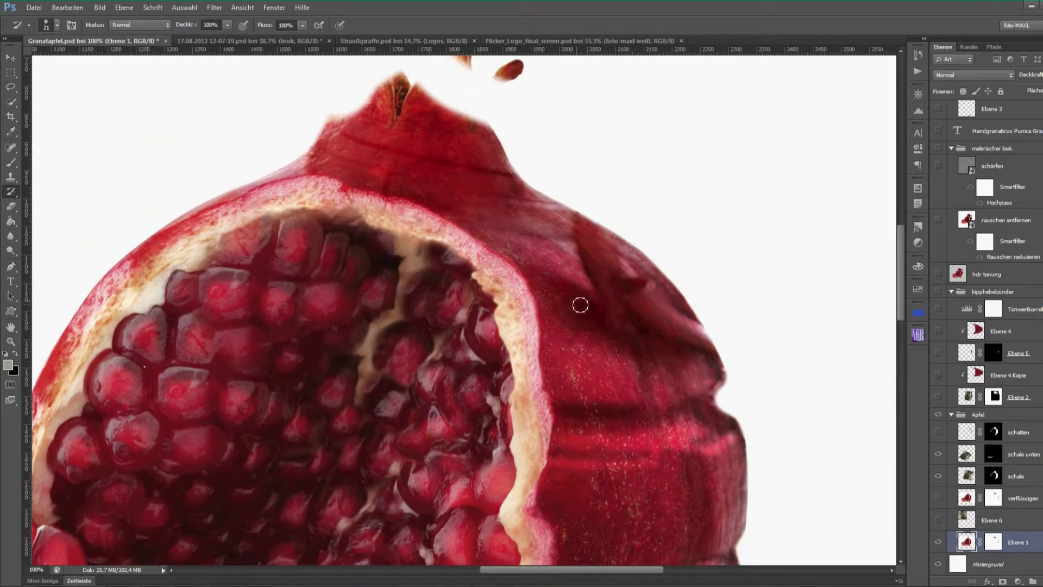
key("ctrl+0")
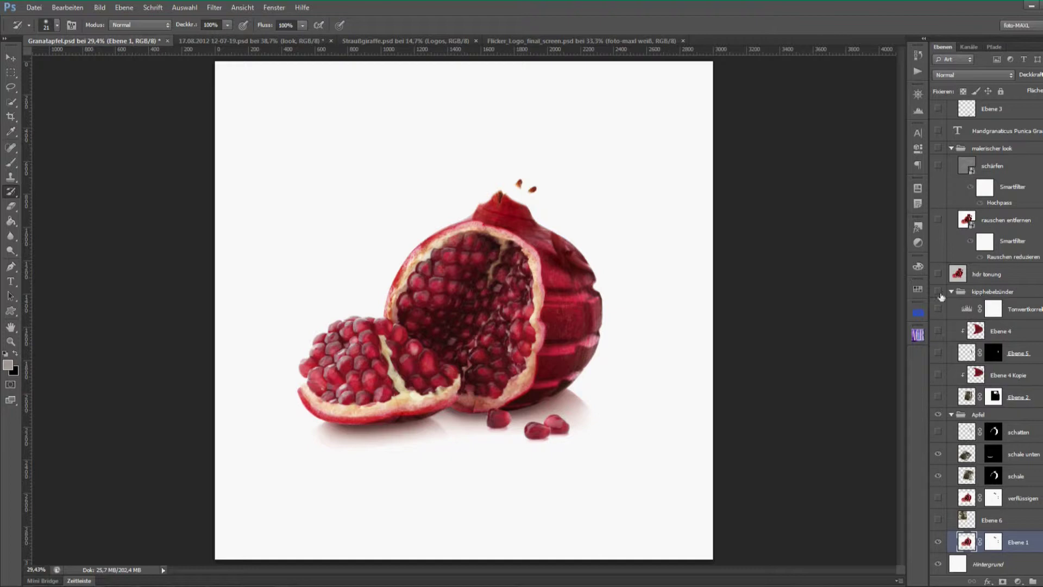
Show Ebene 2 and the kipphebelzünder group with its mask, plus Ebene 4 Kopie for the red top
left_click(938, 398)
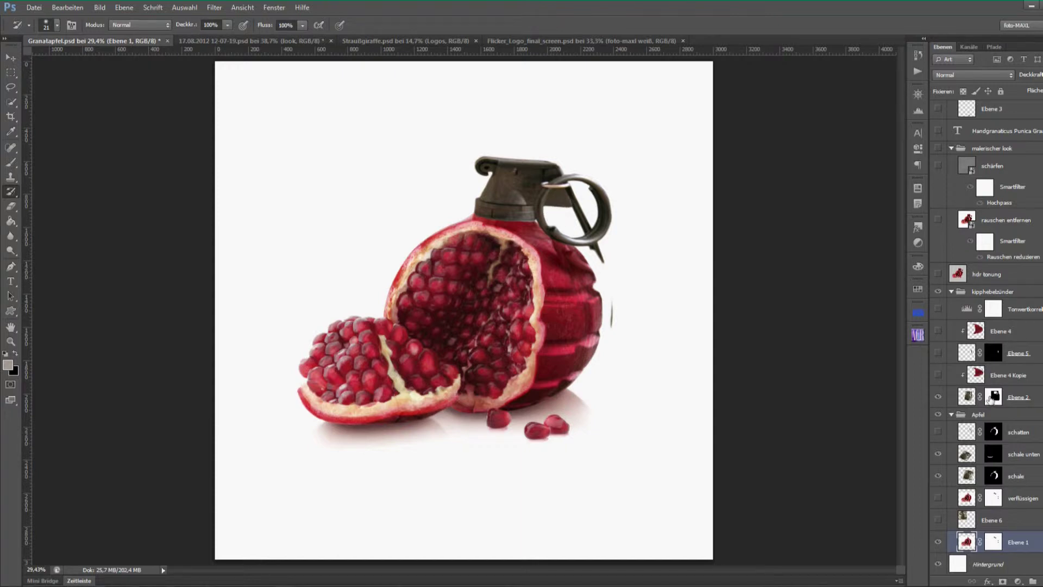
left_click(991, 400)
left_click(992, 400, "shift")
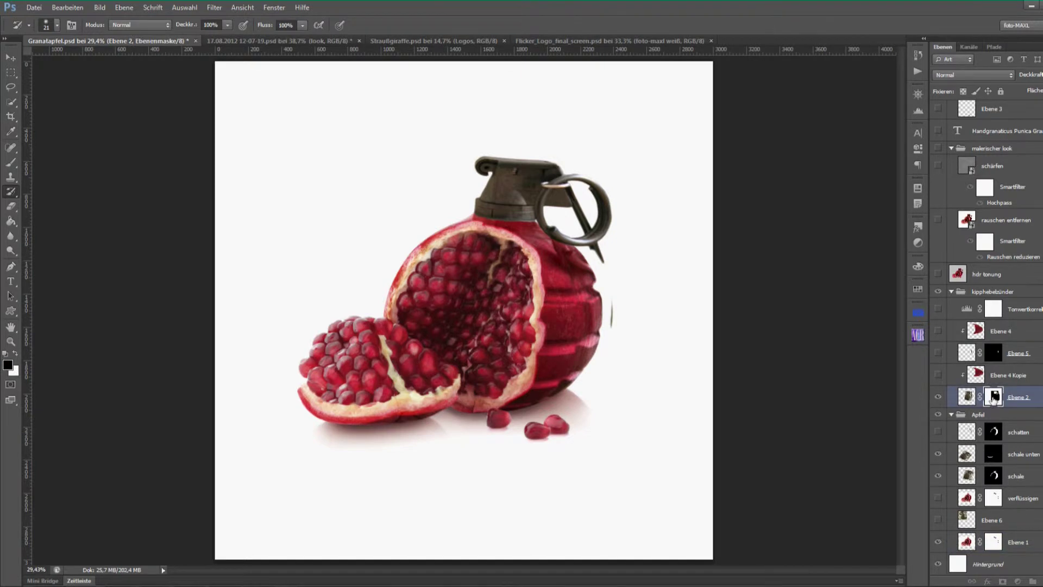
left_click(992, 400, "shift")
left_click(938, 376)
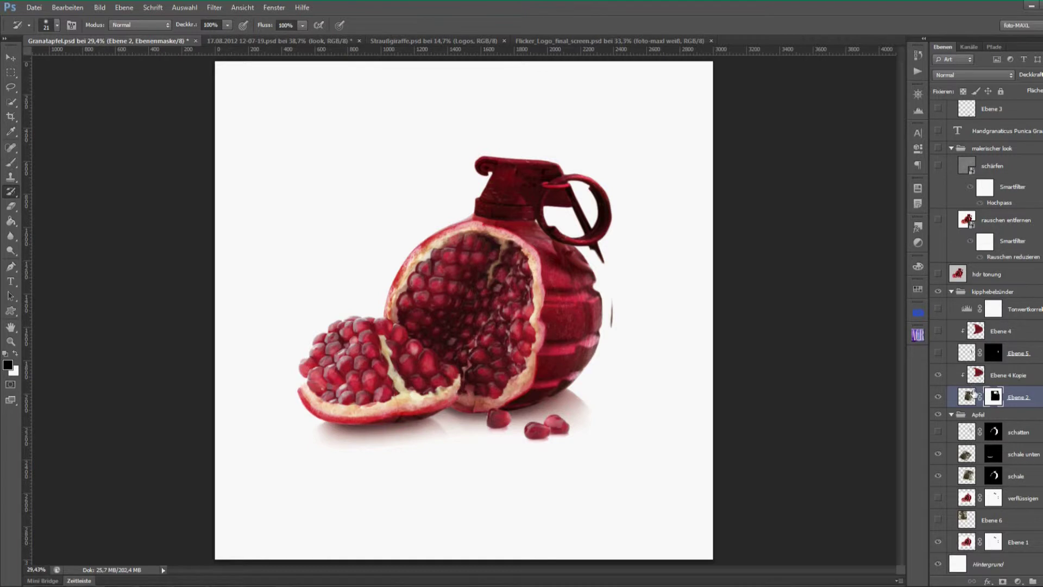
Re-clip Ebene 4 Kopie to the grenade layer below it
left_click_drag(984, 394, 1008, 383)
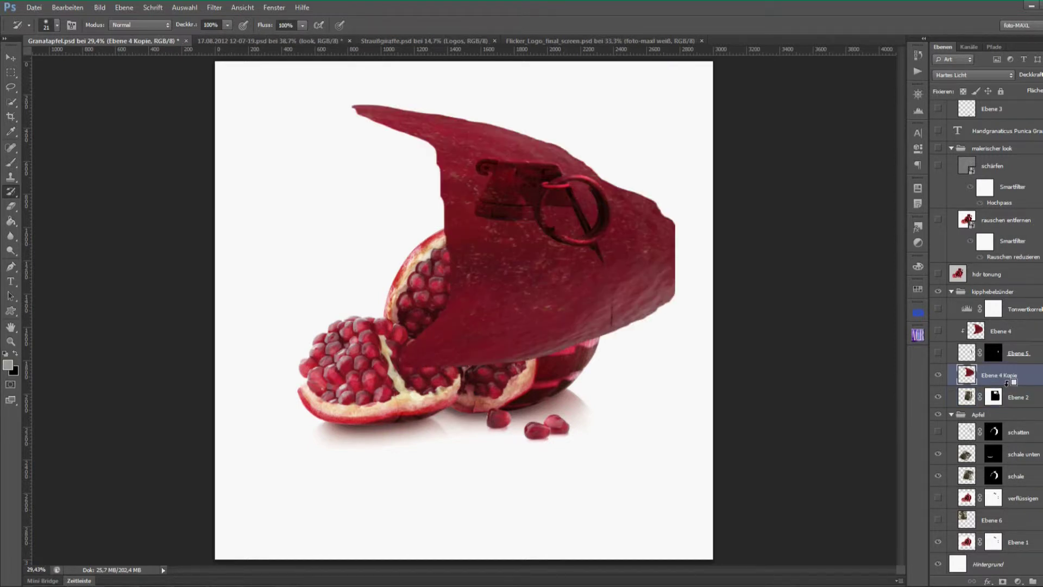
left_click(1006, 383, "alt")
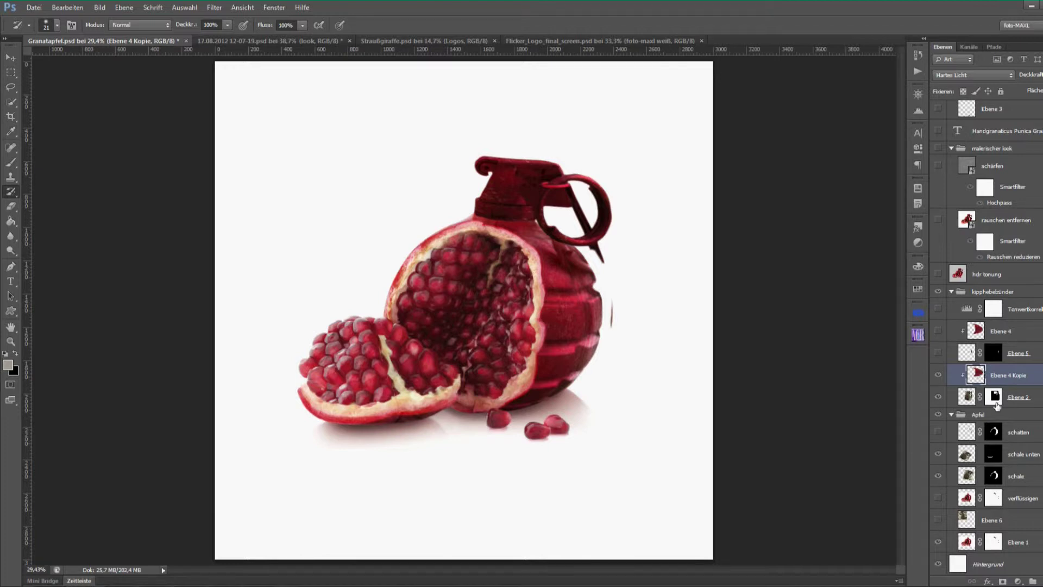
left_click(994, 397)
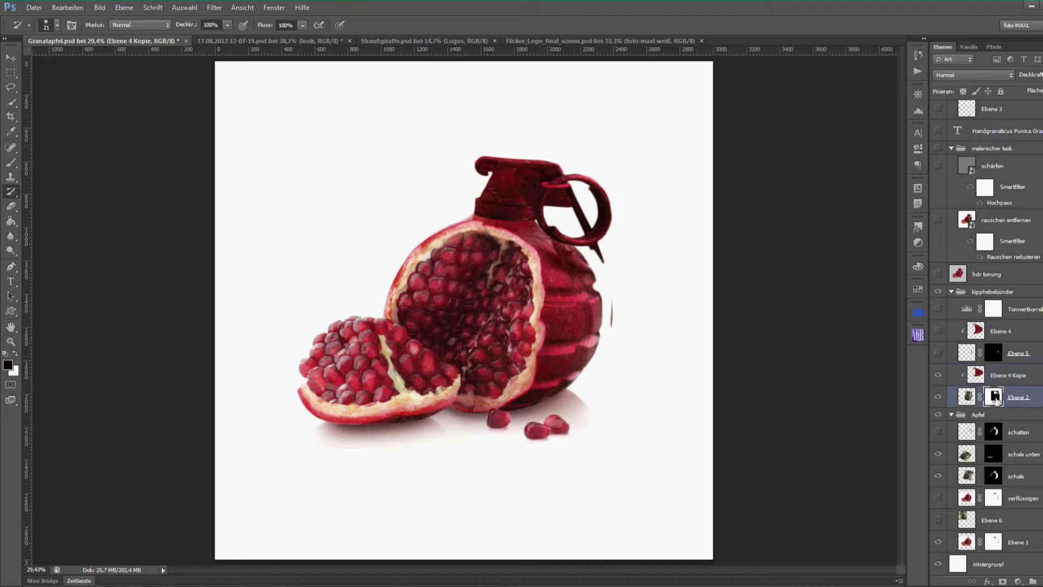
left_click(975, 376)
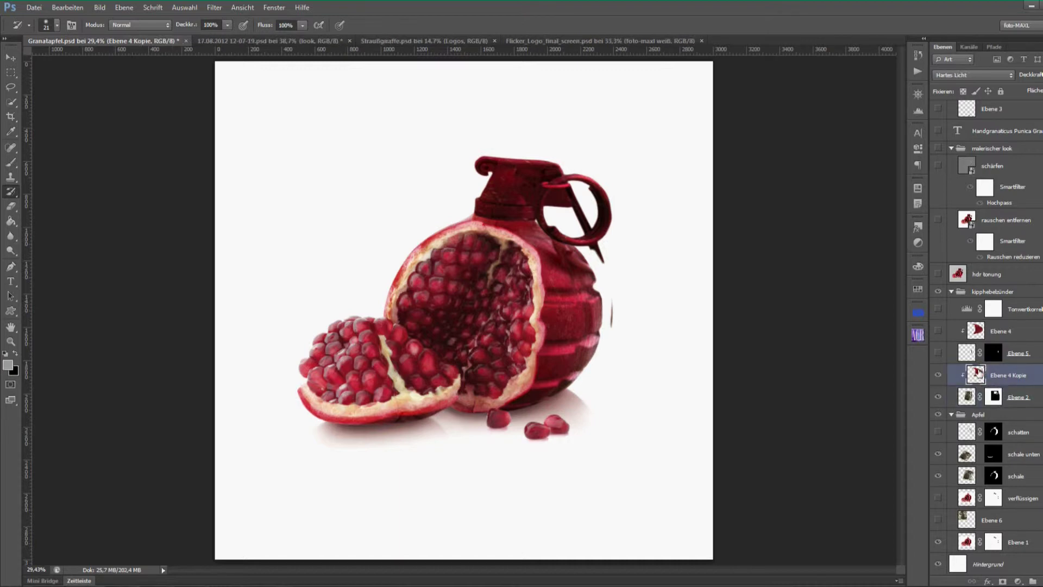
Show Ebene 5 and Ebene 4 clipped to it, plus the Tonwertkorrektur adjustment layer
left_click(938, 354)
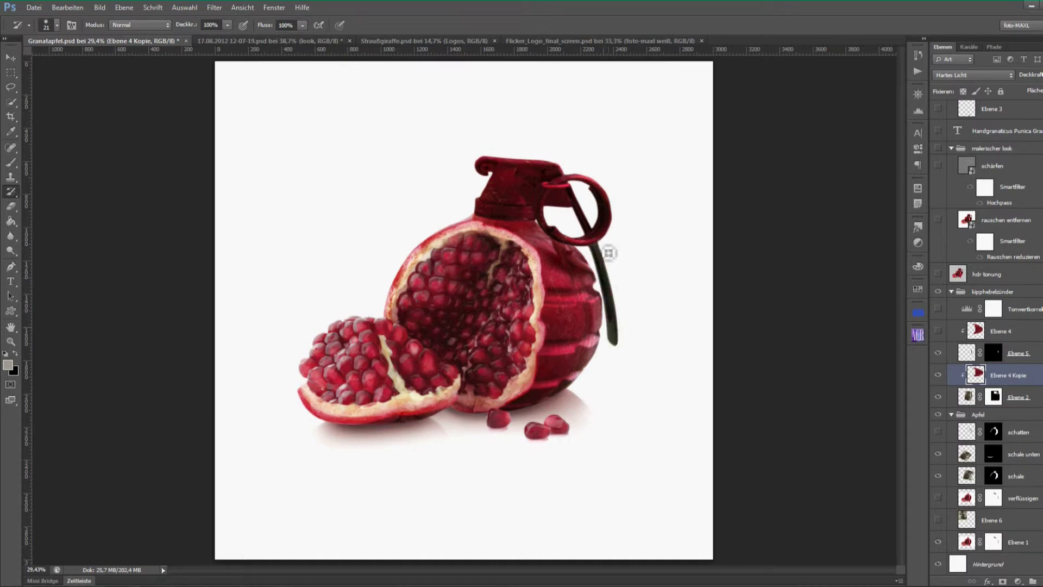
left_click(938, 332)
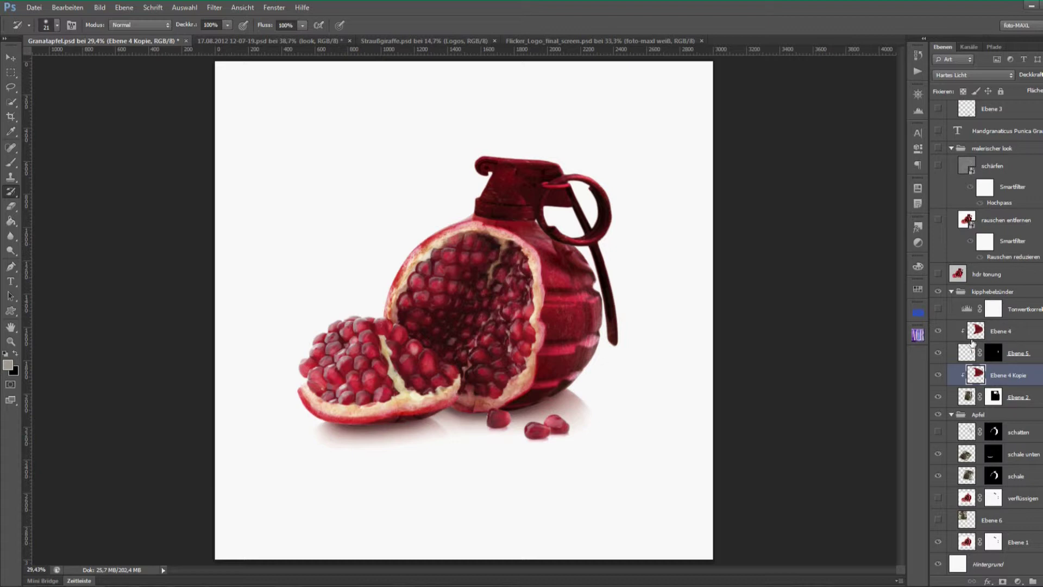
left_click(959, 330, "alt")
left_click(937, 309)
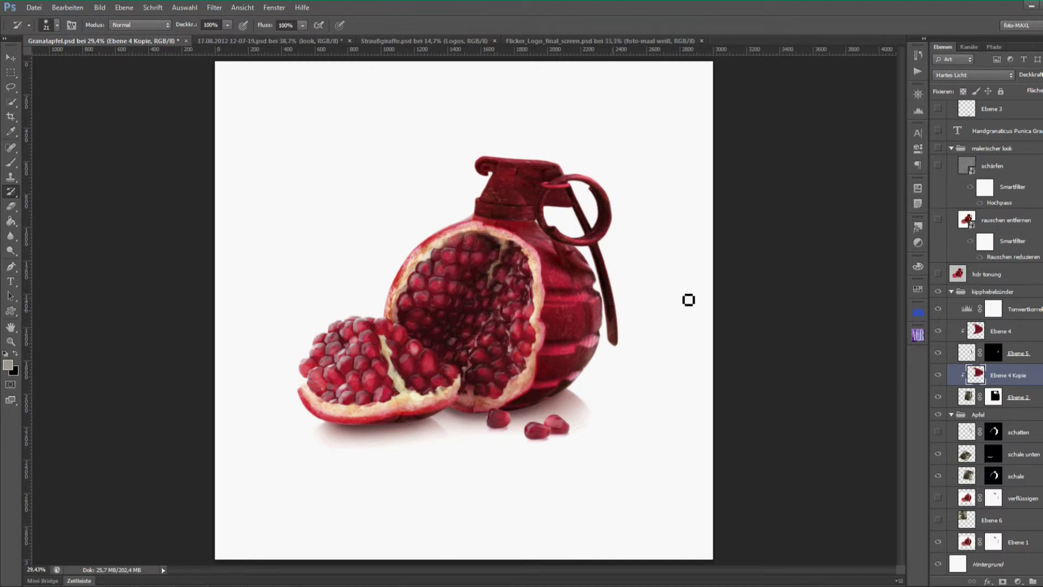
scroll(986, 326, "up", 2)
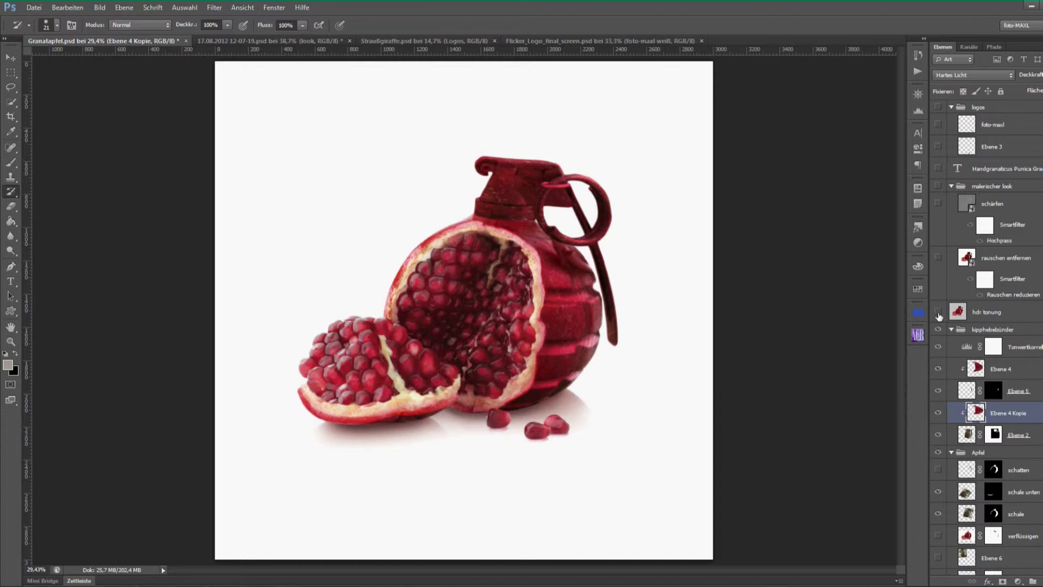
Turn on the hdr tonung layer, comparing the image with it off and on
left_click(938, 313)
left_click(939, 314)
left_click(939, 313)
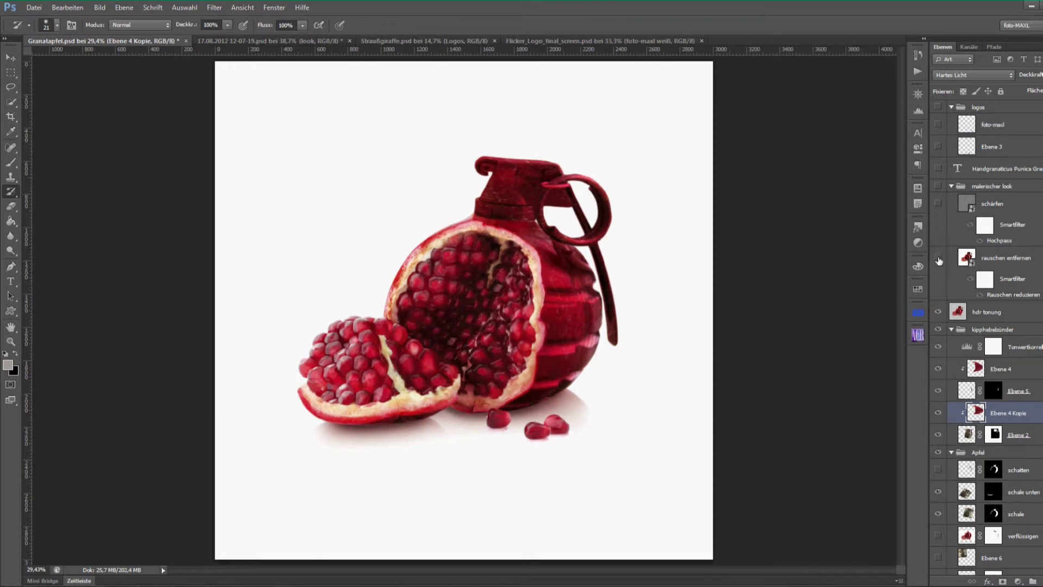
Enable the malerischer look group and its filters, comparing the effect at 100% zoom
left_click(937, 189)
left_click(937, 203)
key("ctrl+1")
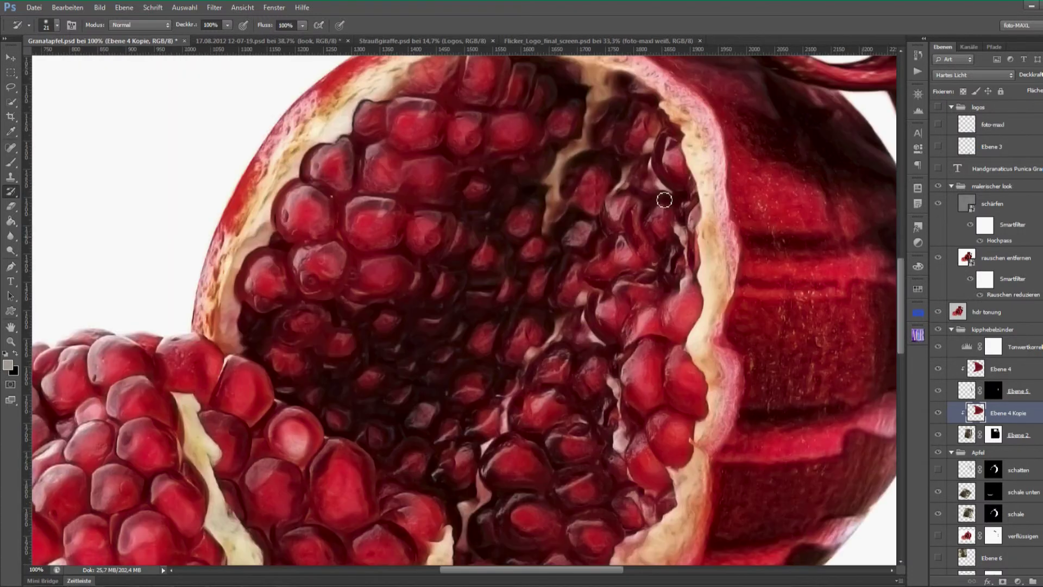
left_click(938, 187)
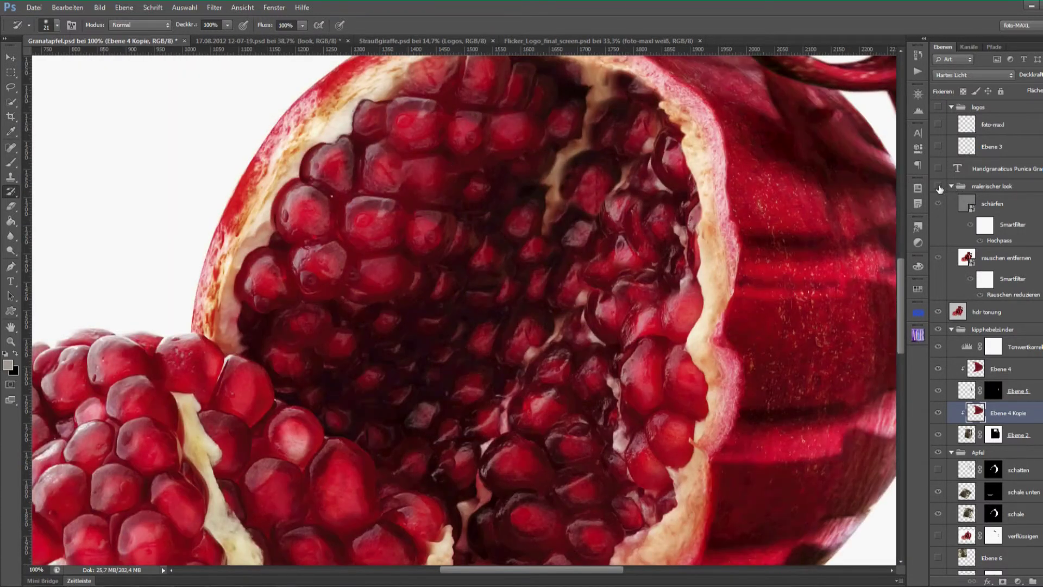
left_click(936, 187)
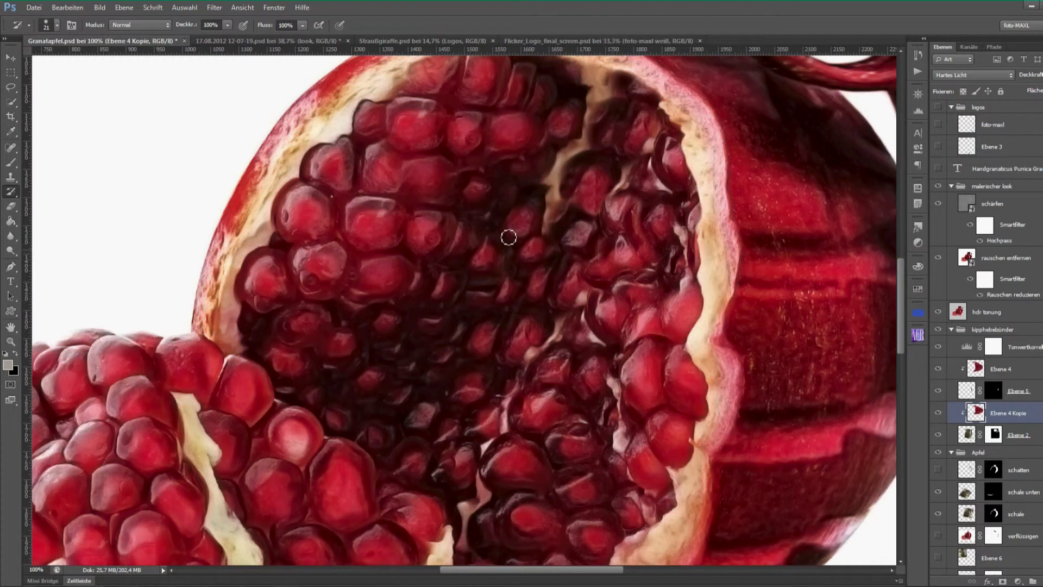
left_click_drag(570, 179, 543, 420)
key("ctrl+0")
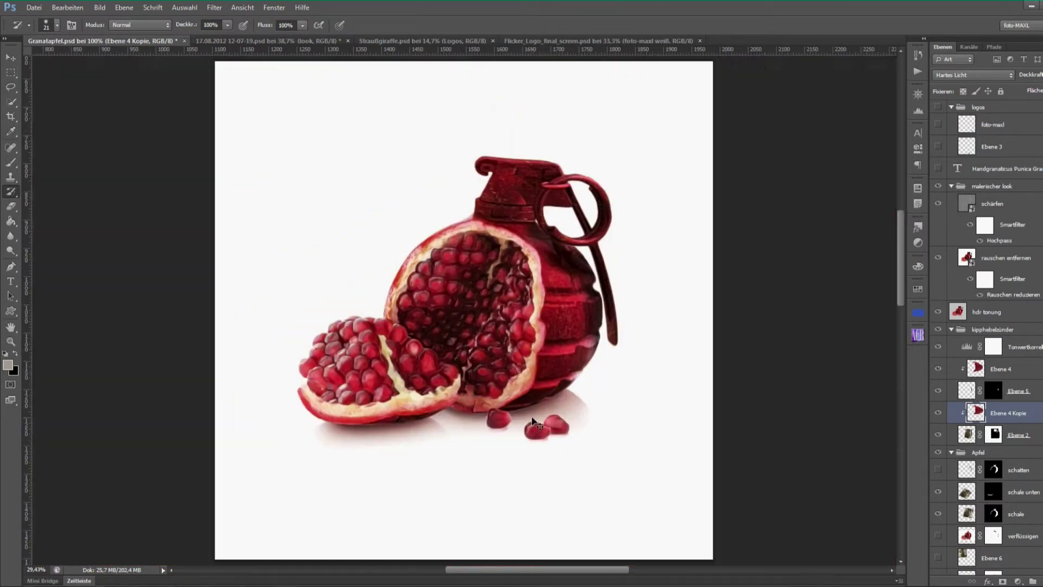
Show the red title text, Ebene 3, the foto-maxl logo and the logos group
left_click(938, 169)
left_click(937, 147)
left_click(938, 125)
left_click(938, 107)
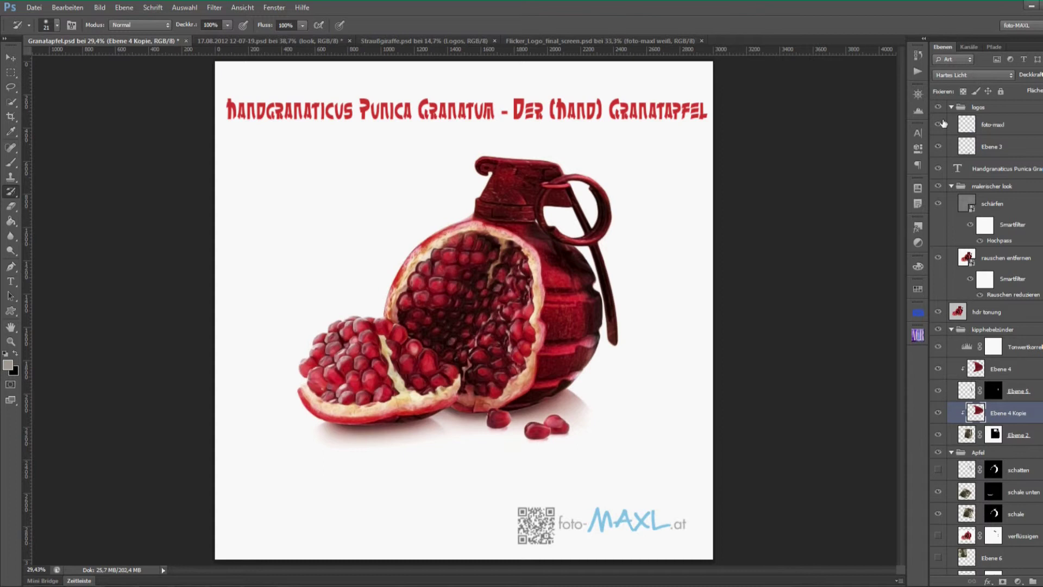
Turn the schatten shadow layer in the Apfel group back on
left_click(938, 470)
scroll(987, 337, "down", 2)
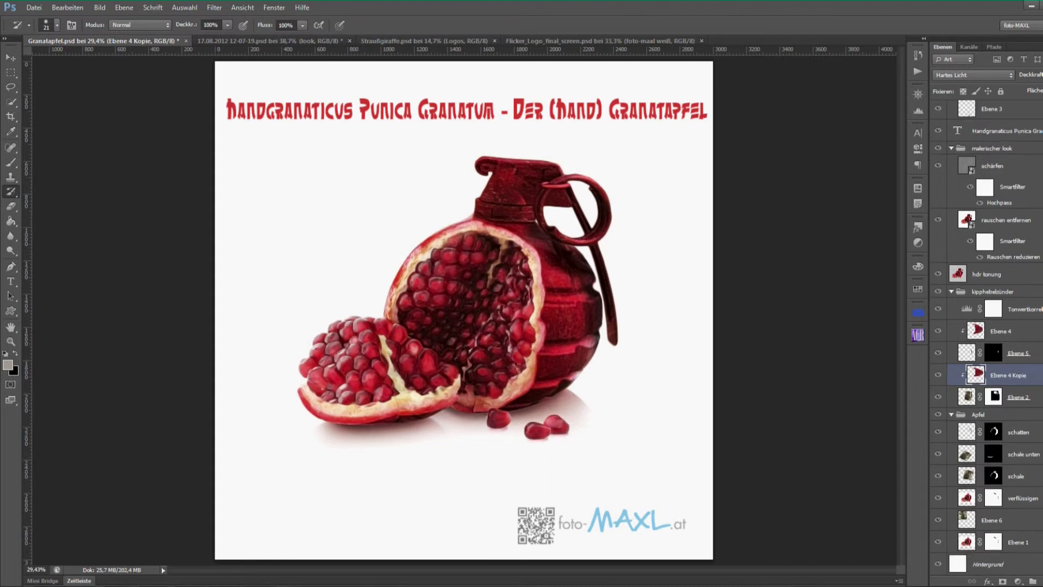
scroll(986, 337, "up", 2)
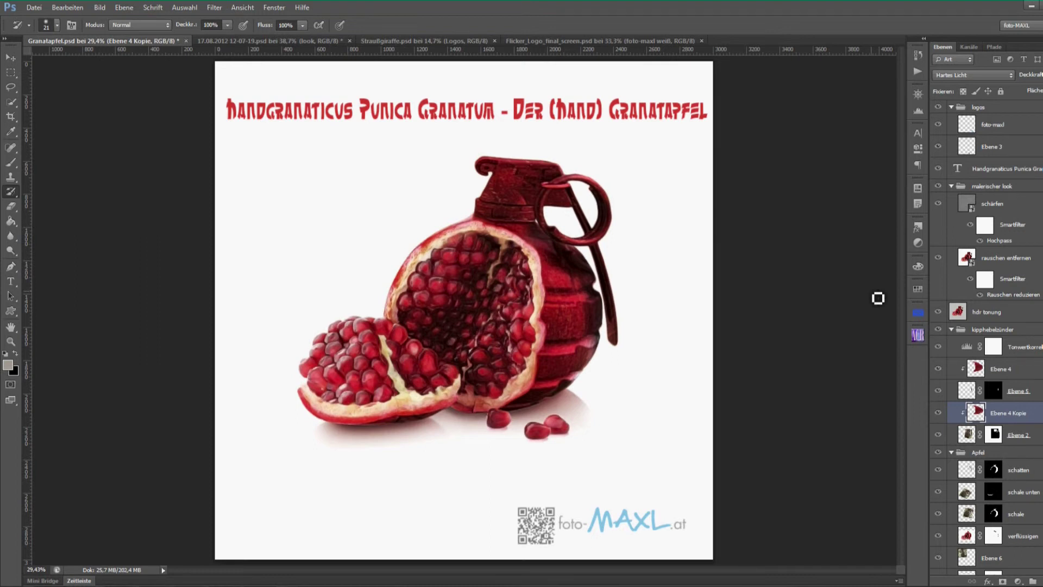
Inspect the frog document by soloing frosch and toggling the look group, then open Straußgiraffe.psd
left_click(246, 41)
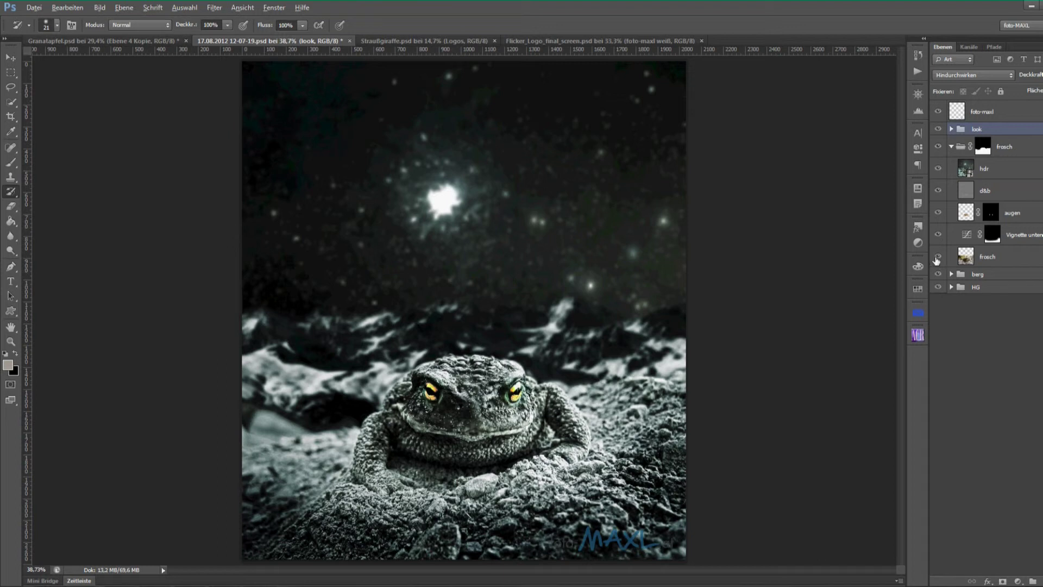
left_click(938, 258, "alt")
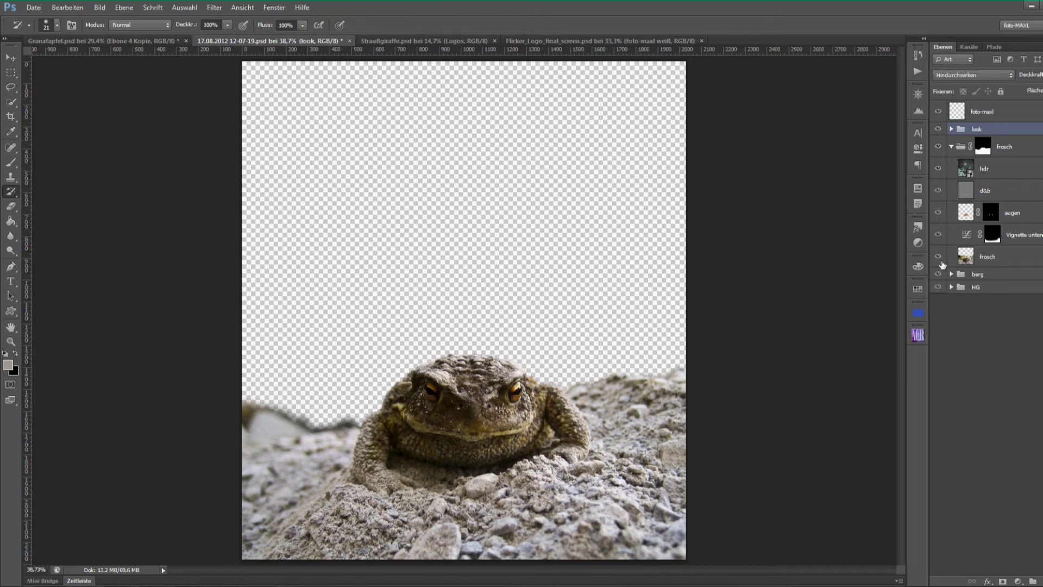
left_click(937, 258, "alt")
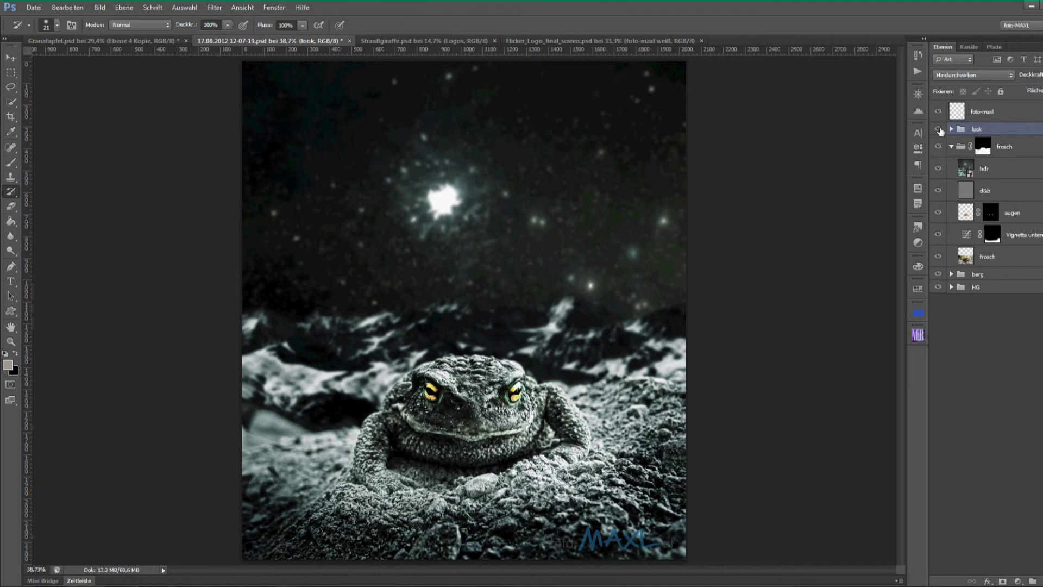
left_click(938, 129)
left_click(940, 142)
left_click(419, 41)
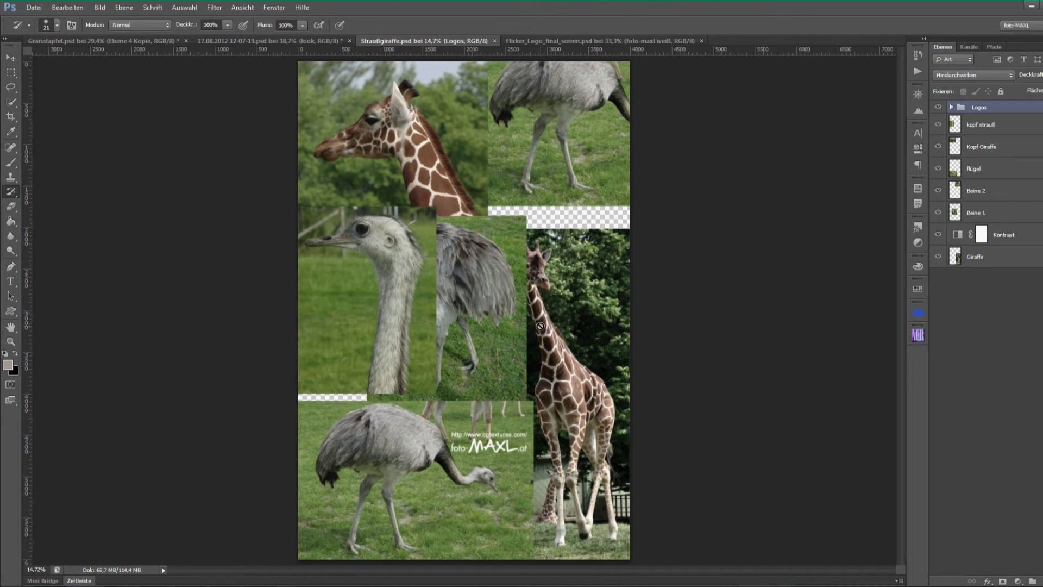
Inspect the Straußgiraffe collage at 100% down to the foto-MAXL credit, then fit it
key("ctrl+1")
mouse_move(482, 461)
left_mouse_down()
mouse_move(542, 350)
mouse_move(265, 143)
left_mouse_up()
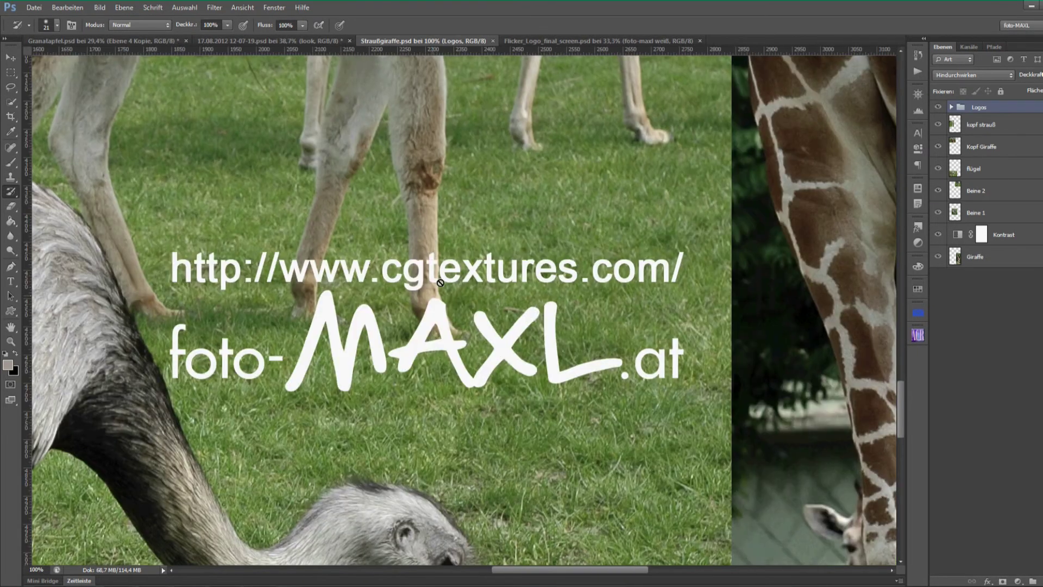
key("ctrl+0")
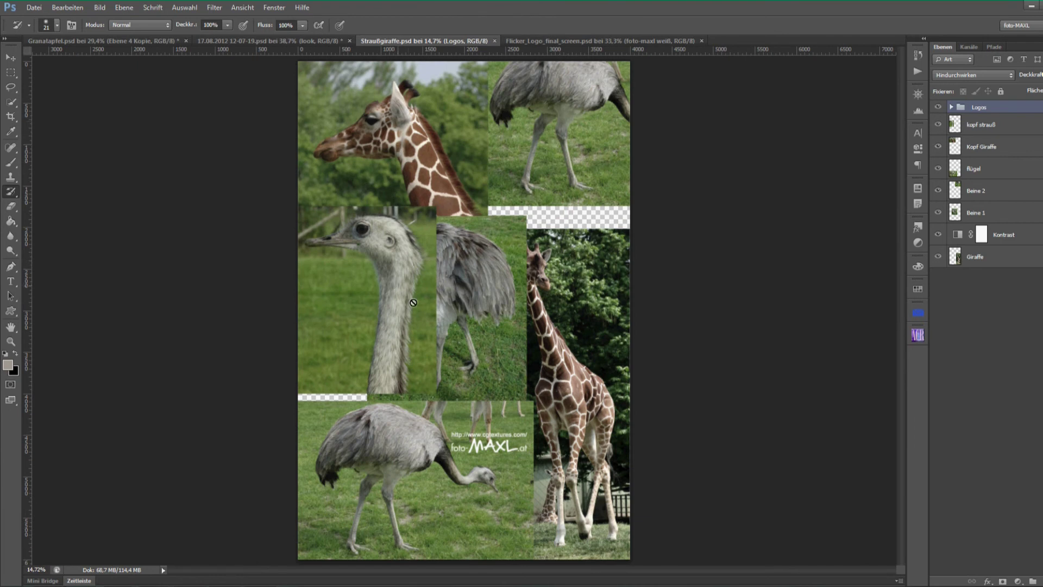
Return to the Granatapfel.psd pomegranate-grenade composite
left_click(120, 40)
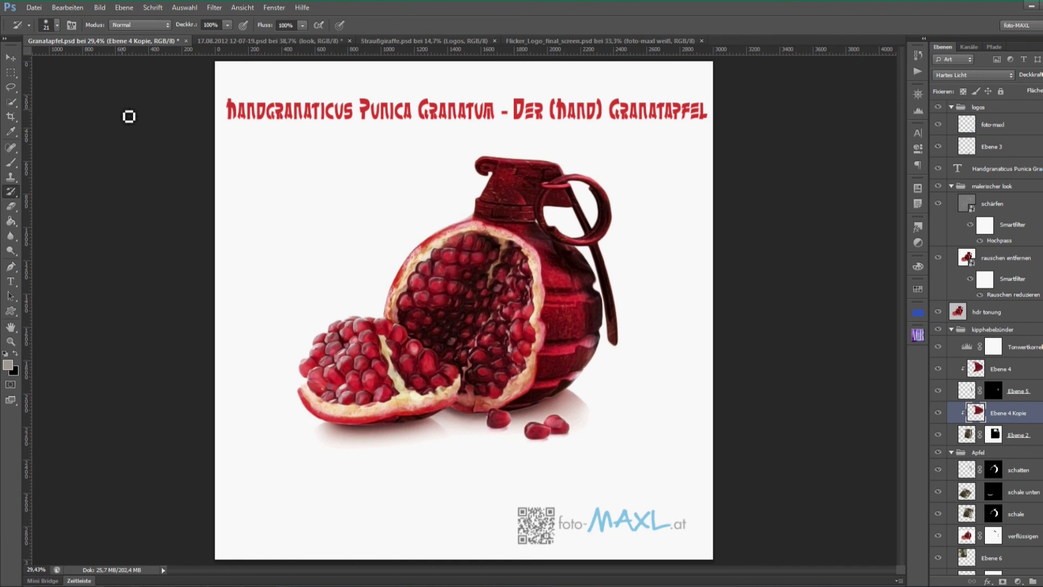